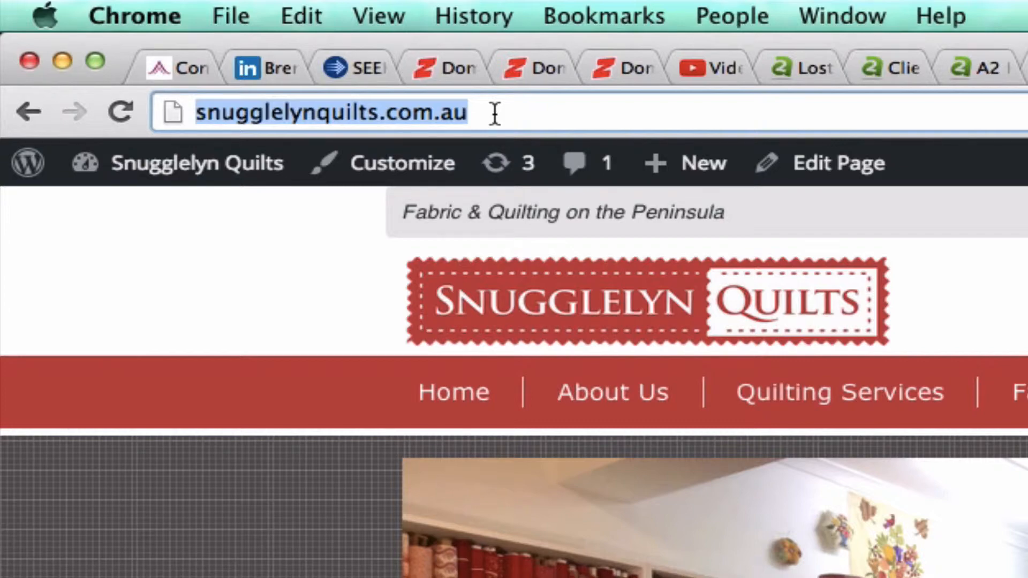
Go to pixlr.com and launch the Pixlr Editor web app
{"action": "type", "text": "pi"}
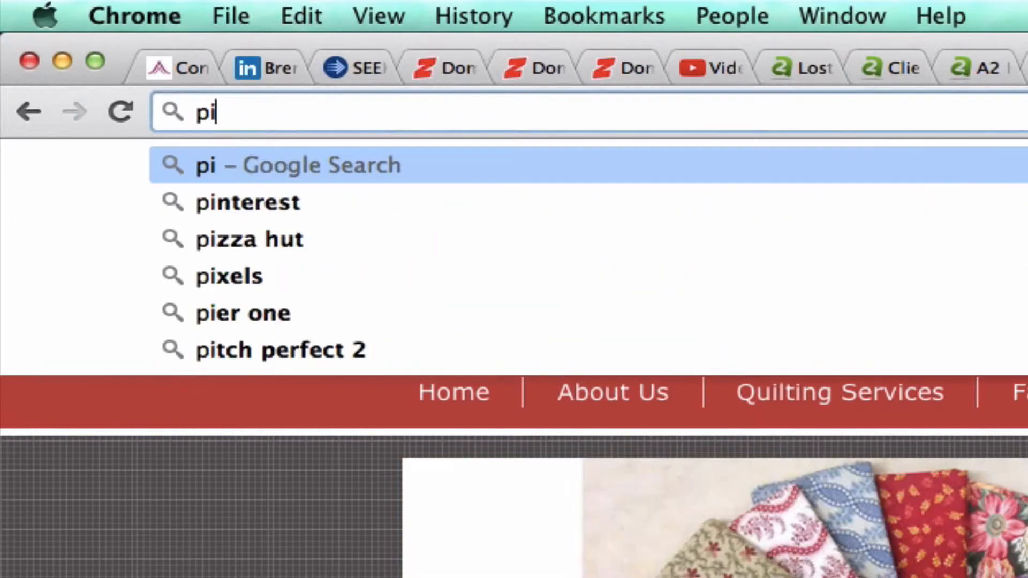
{"action": "type", "text": "xlr"}
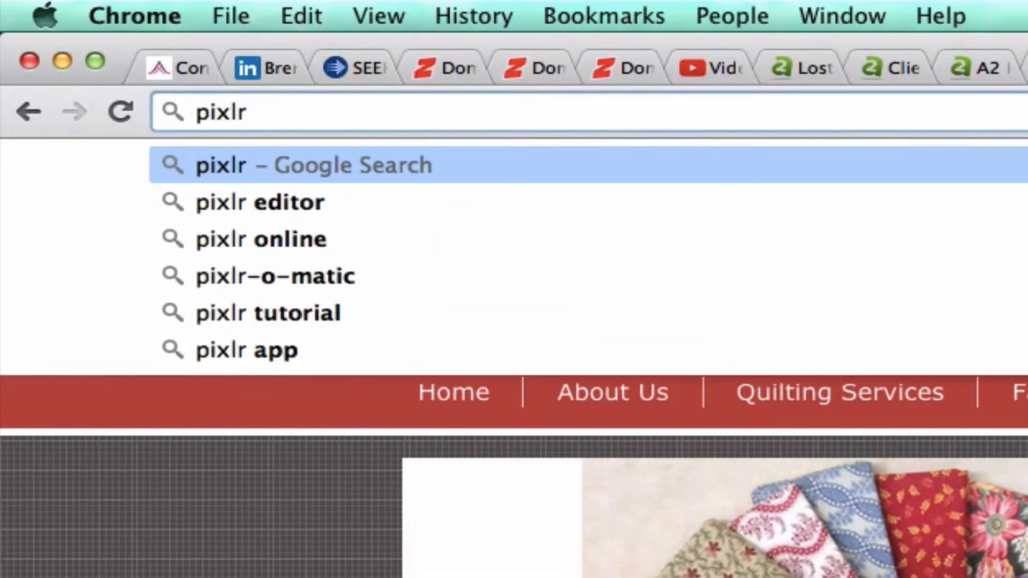
{"action": "type", "text": ".com"}
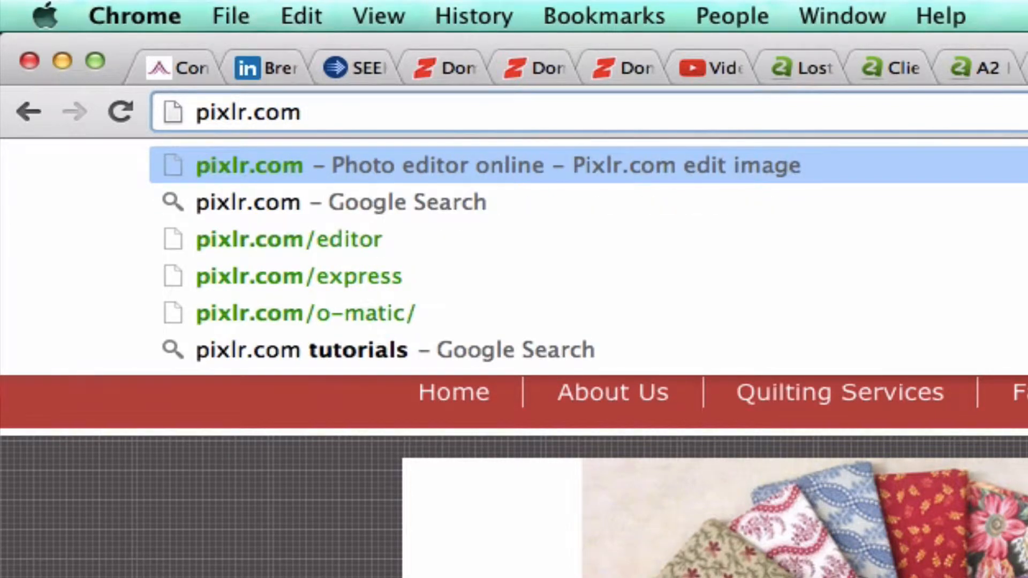
{"action": "key", "text": "Return"}
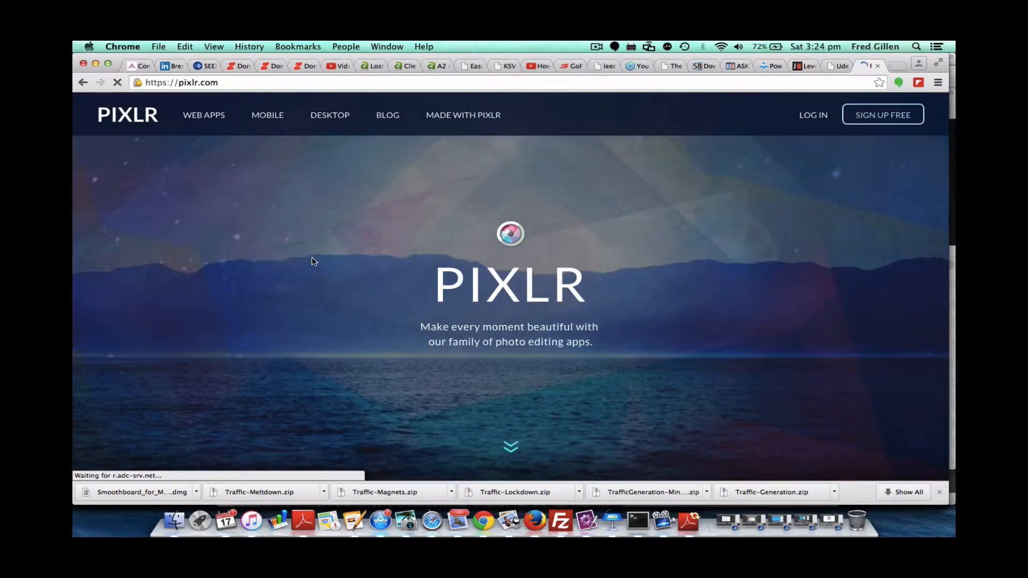
{"action": "scroll", "coordinate": [314, 262], "scroll_direction": "down", "scroll_amount": 5}
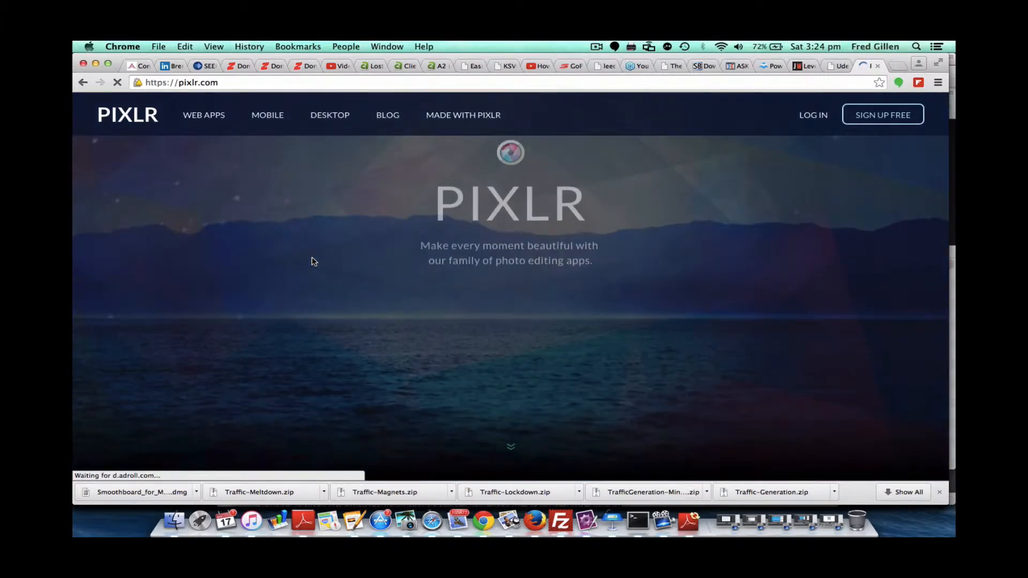
{"action": "scroll", "coordinate": [315, 262], "scroll_direction": "down", "scroll_amount": 5}
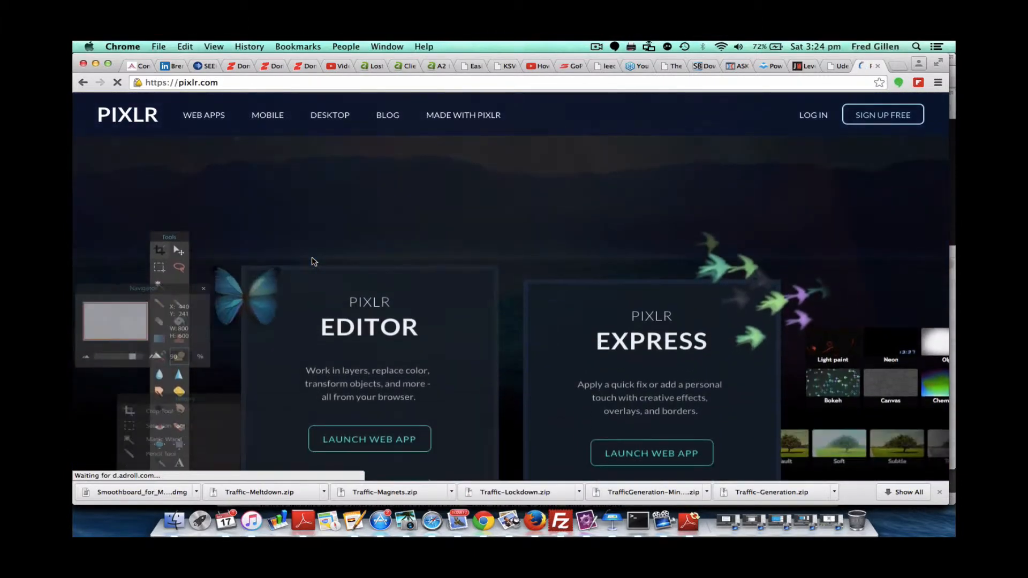
{"action": "scroll", "coordinate": [314, 261], "scroll_direction": "down", "scroll_amount": 2}
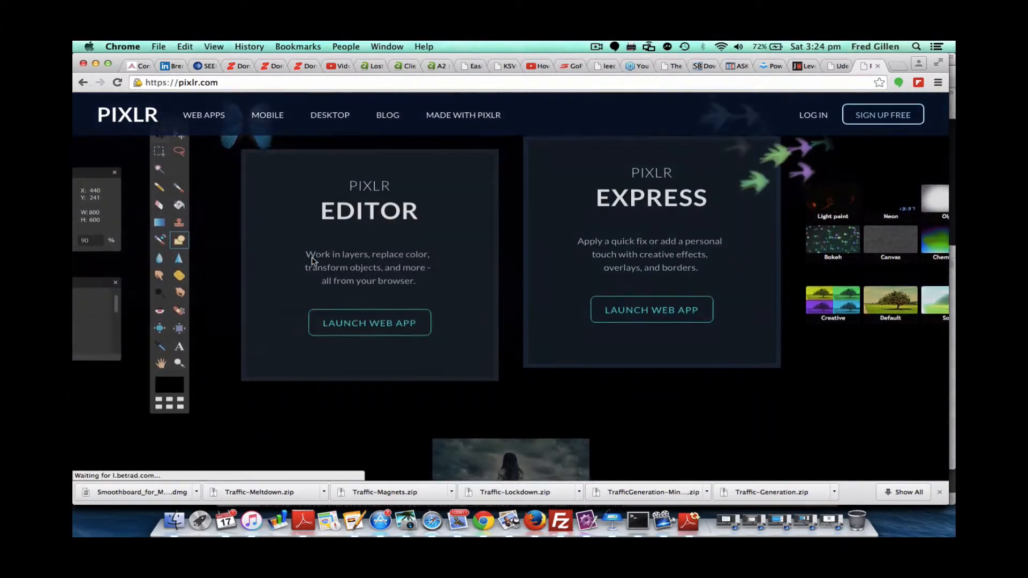
{"action": "left_click", "coordinate": [374, 330]}
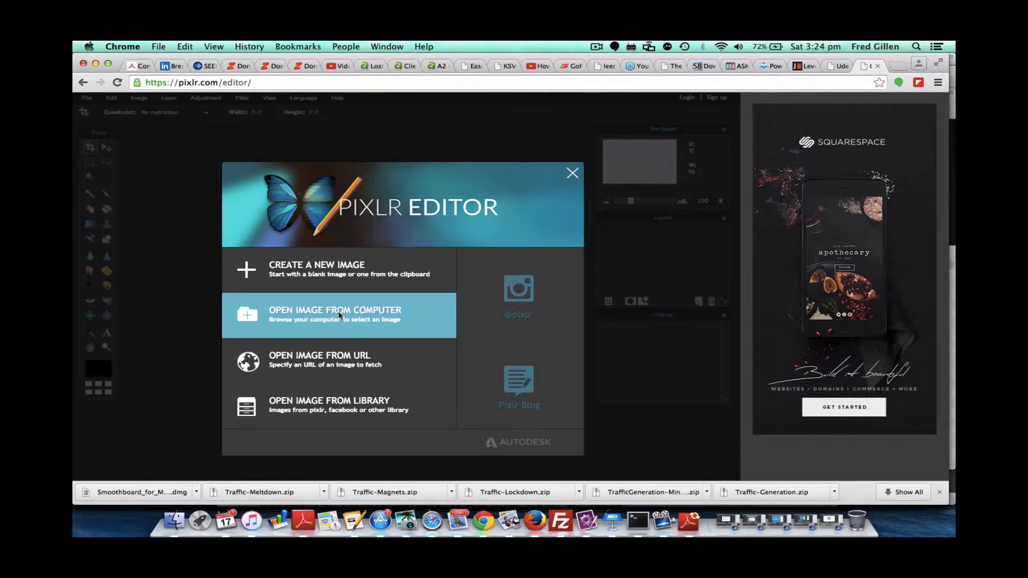
Open photo-1-620.jpg from the computer's Pictures folder and enlarge its image window
{"action": "left_click", "coordinate": [339, 315]}
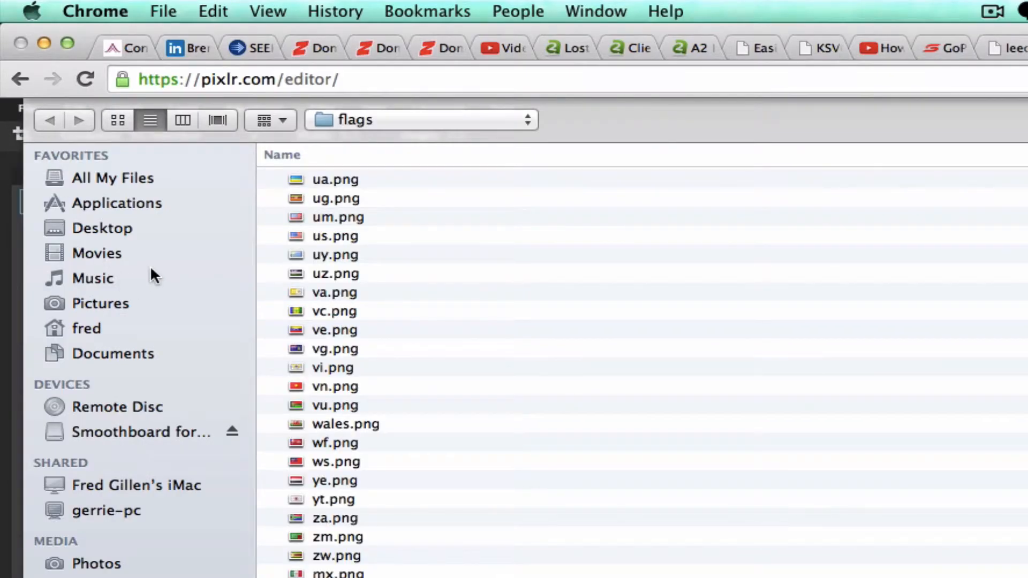
{"action": "left_click", "coordinate": [94, 304]}
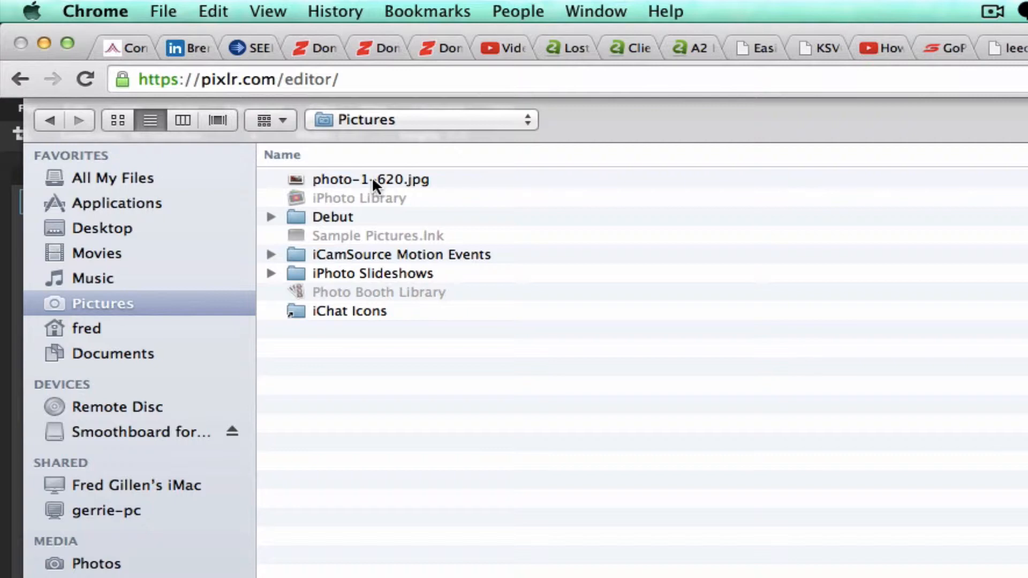
{"action": "double_click", "coordinate": [373, 179]}
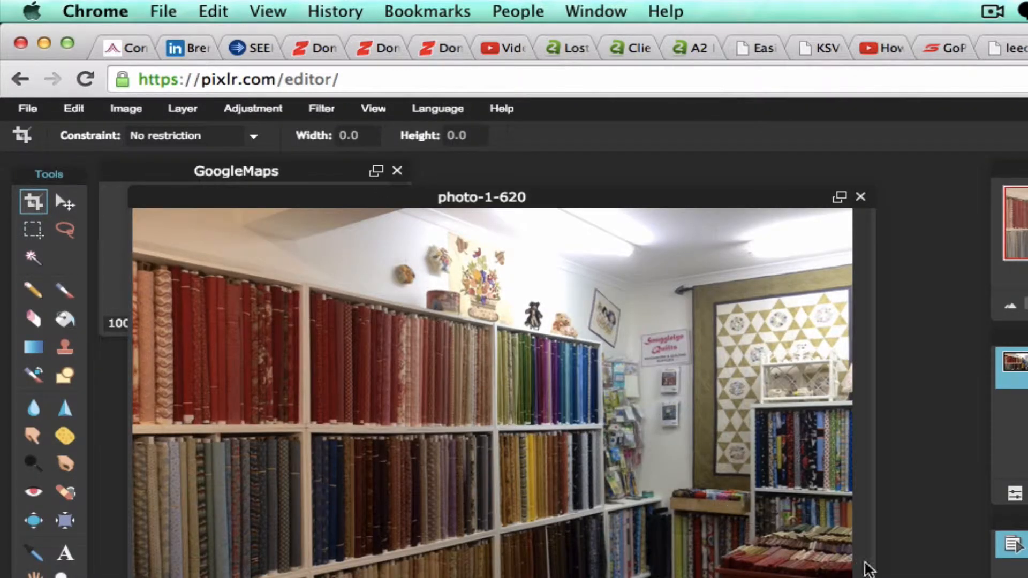
{"action": "left_click_drag", "start_coordinate": [874, 577], "coordinate": [1001, 577]}
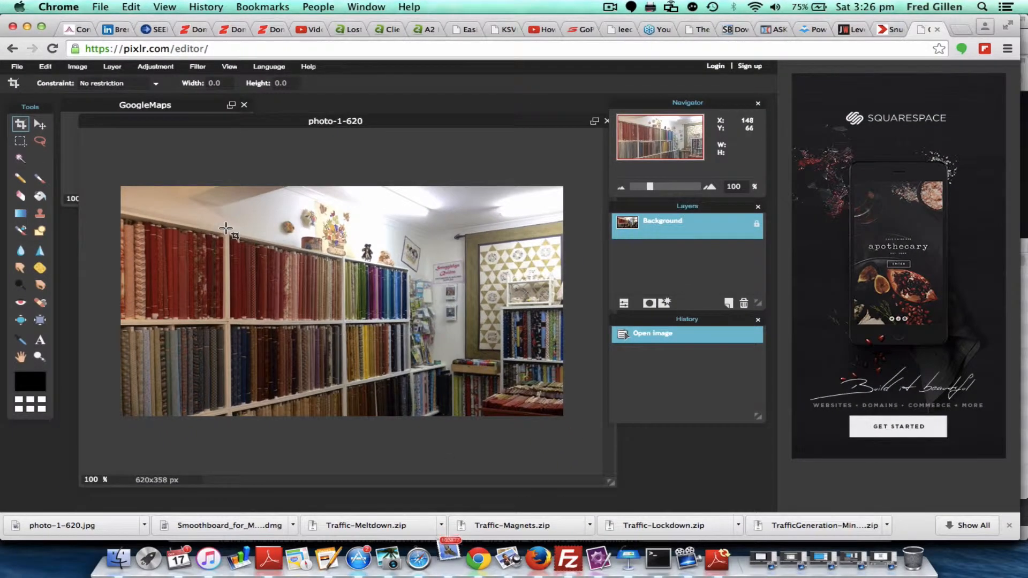
Resize the photo to a width of 400 pixels with its proportions constrained
{"action": "left_click", "coordinate": [77, 67]}
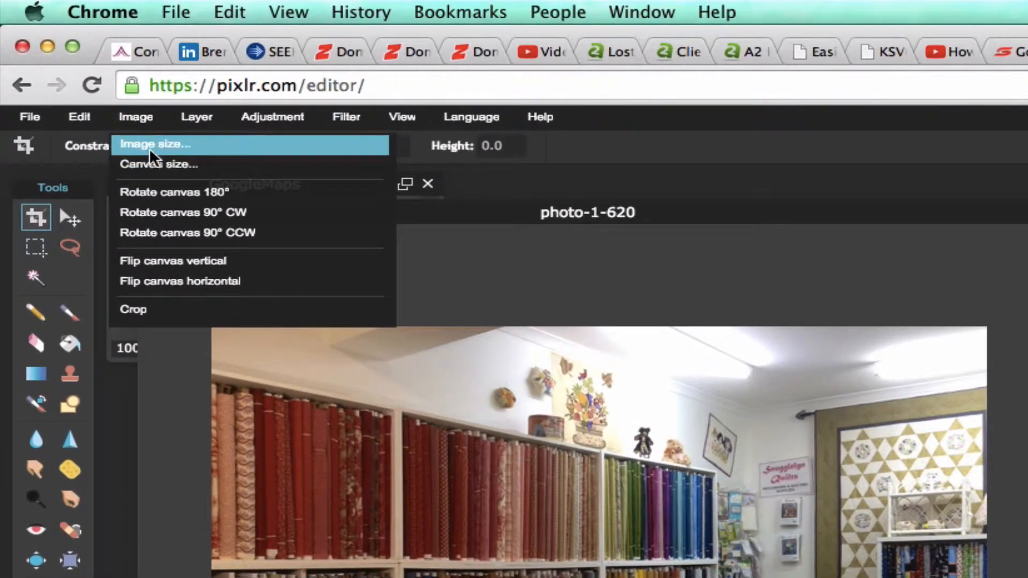
{"action": "left_click", "coordinate": [150, 145]}
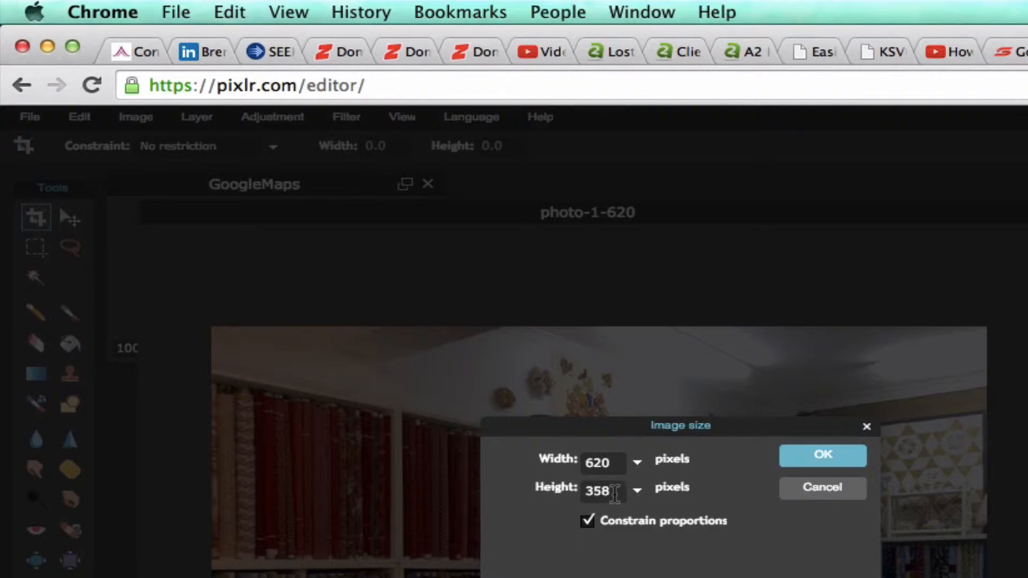
{"action": "left_click_drag", "start_coordinate": [616, 464], "coordinate": [569, 466]}
{"action": "type", "text": "400"}
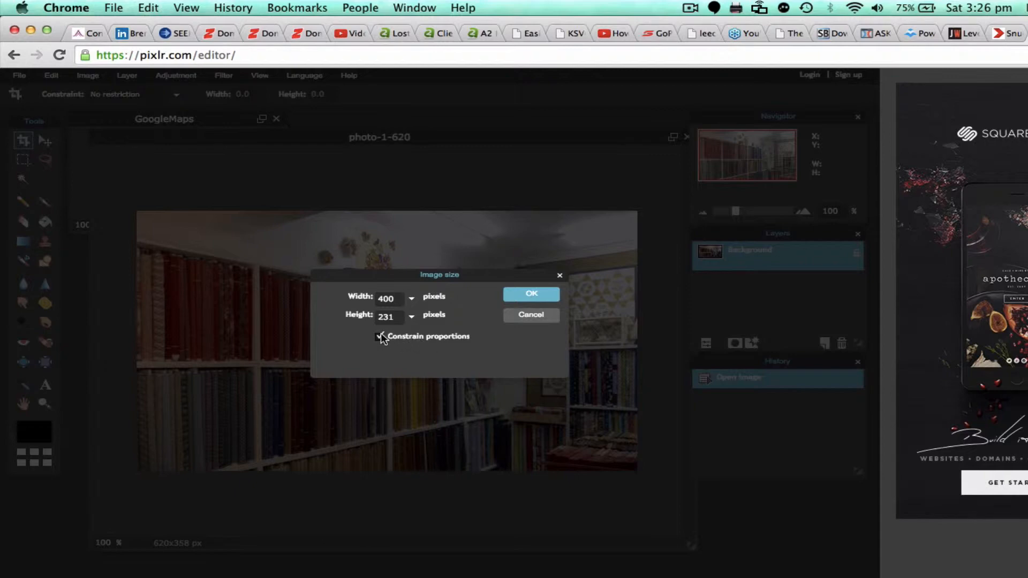
{"action": "left_click", "coordinate": [539, 295]}
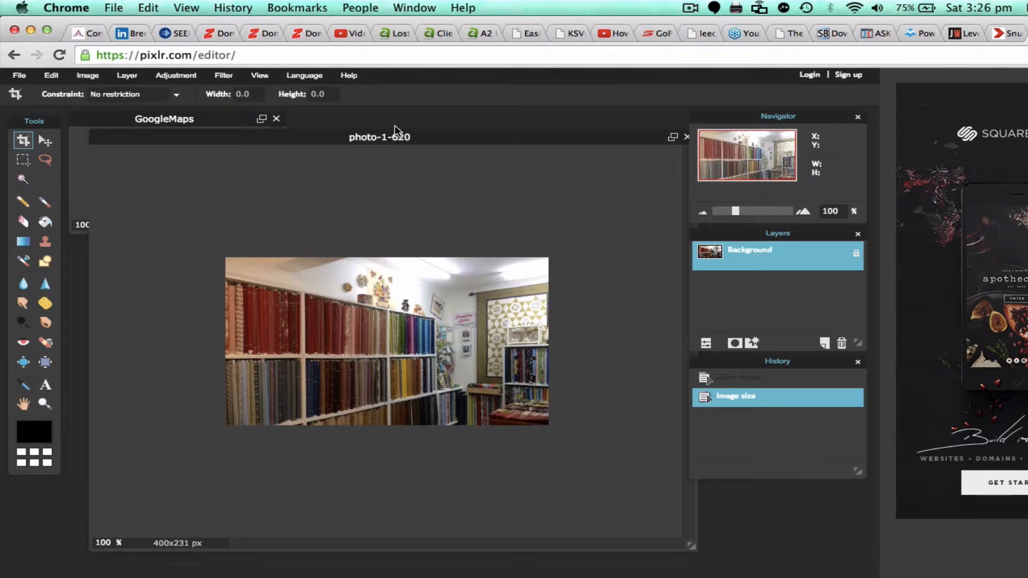
Extend the canvas height to 500 pixels with the anchor at the centre
{"action": "left_click", "coordinate": [259, 77]}
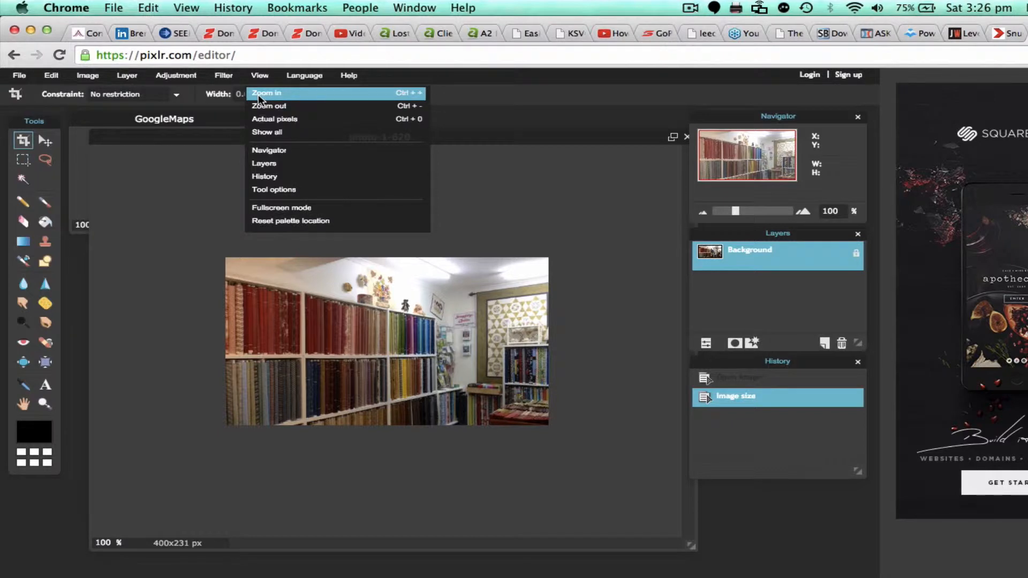
{"action": "left_click", "coordinate": [260, 96]}
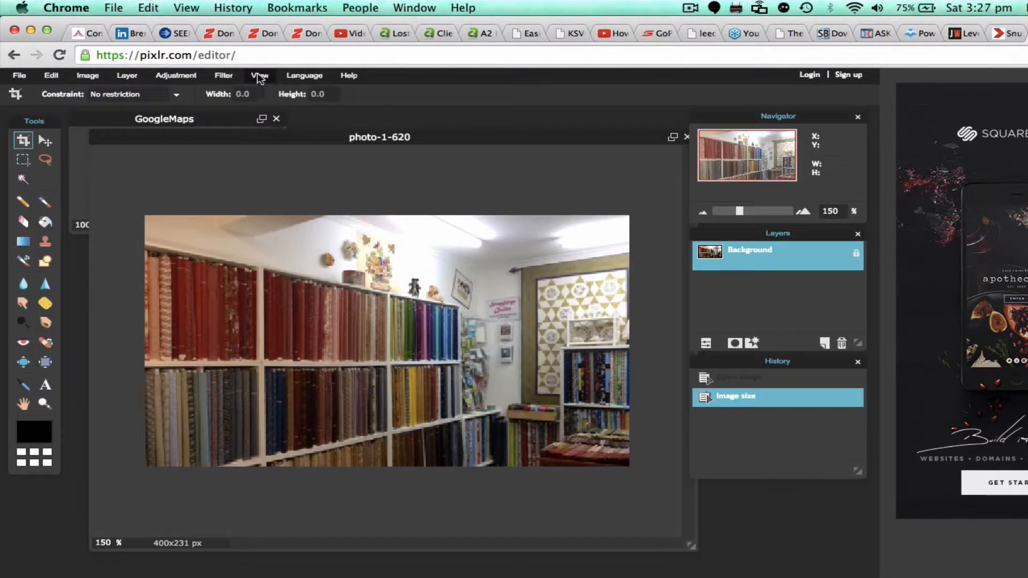
{"action": "left_click", "coordinate": [259, 77]}
{"action": "left_click", "coordinate": [261, 95]}
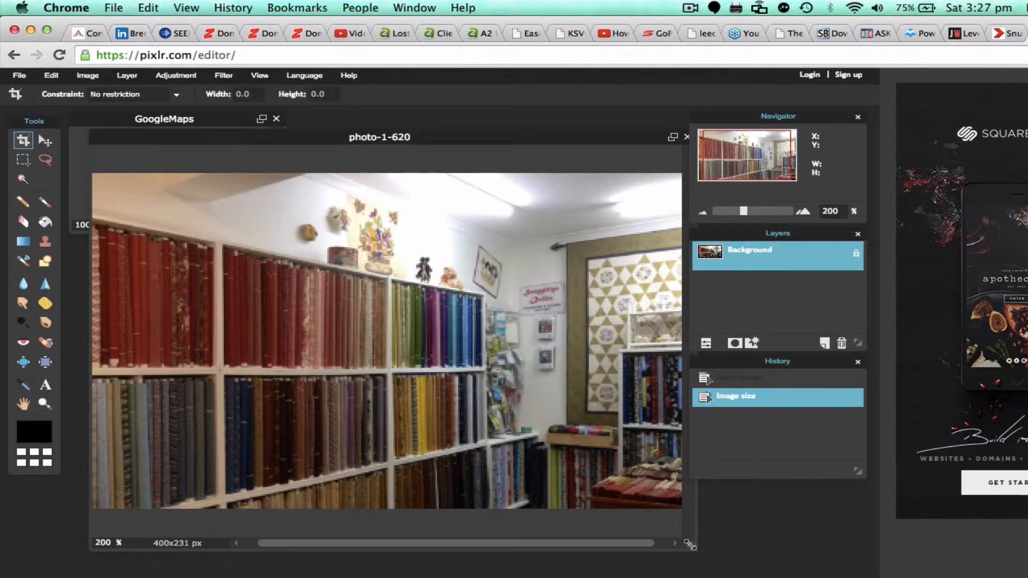
{"action": "left_click_drag", "start_coordinate": [690, 545], "coordinate": [772, 562]}
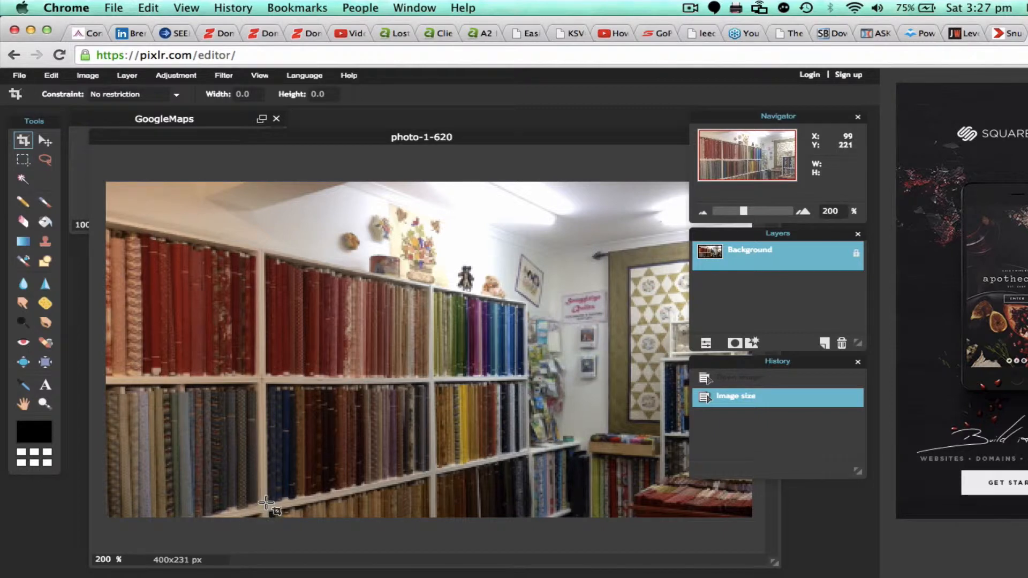
{"action": "left_click", "coordinate": [87, 76]}
{"action": "left_click", "coordinate": [110, 105]}
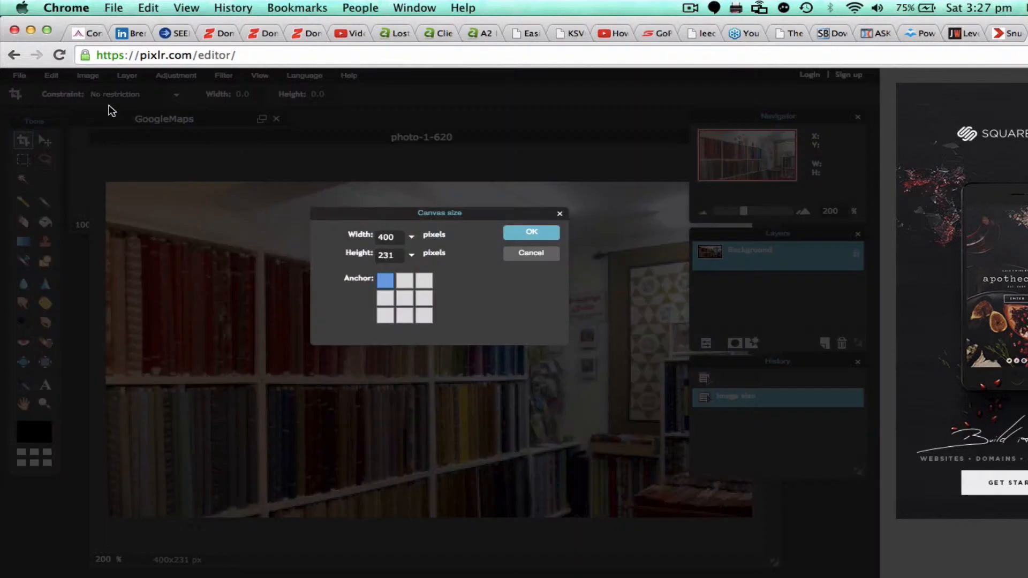
{"action": "left_click", "coordinate": [405, 299]}
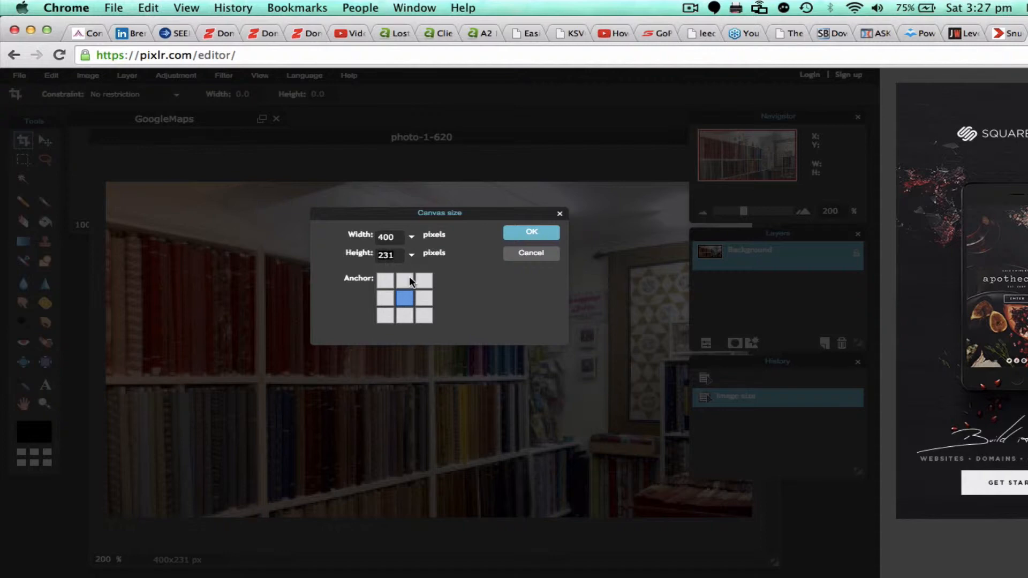
{"action": "type", "text": "500"}
{"action": "left_click", "coordinate": [531, 234]}
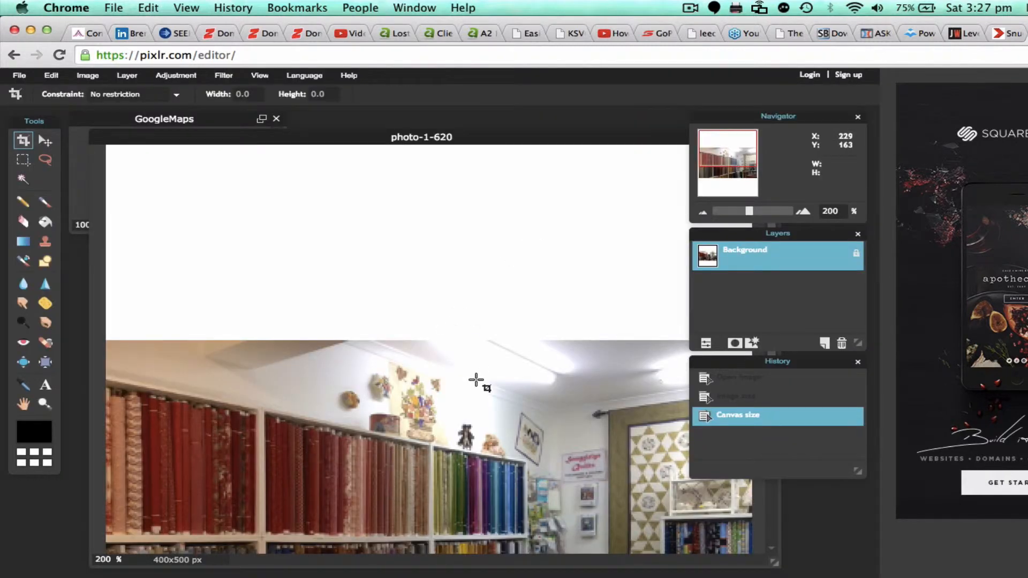
{"action": "left_click", "coordinate": [260, 75]}
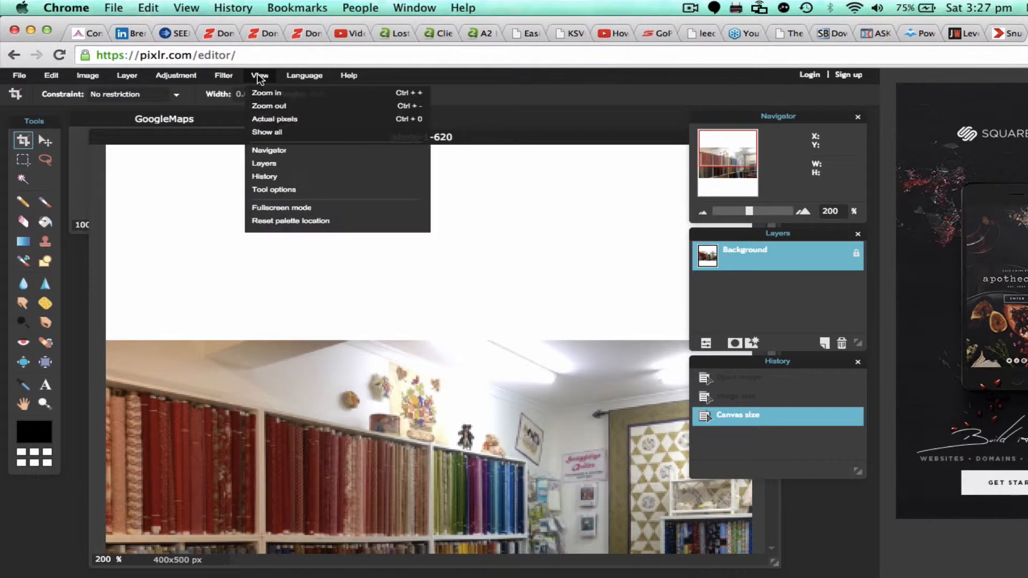
{"action": "left_click", "coordinate": [266, 107]}
{"action": "left_click", "coordinate": [260, 76]}
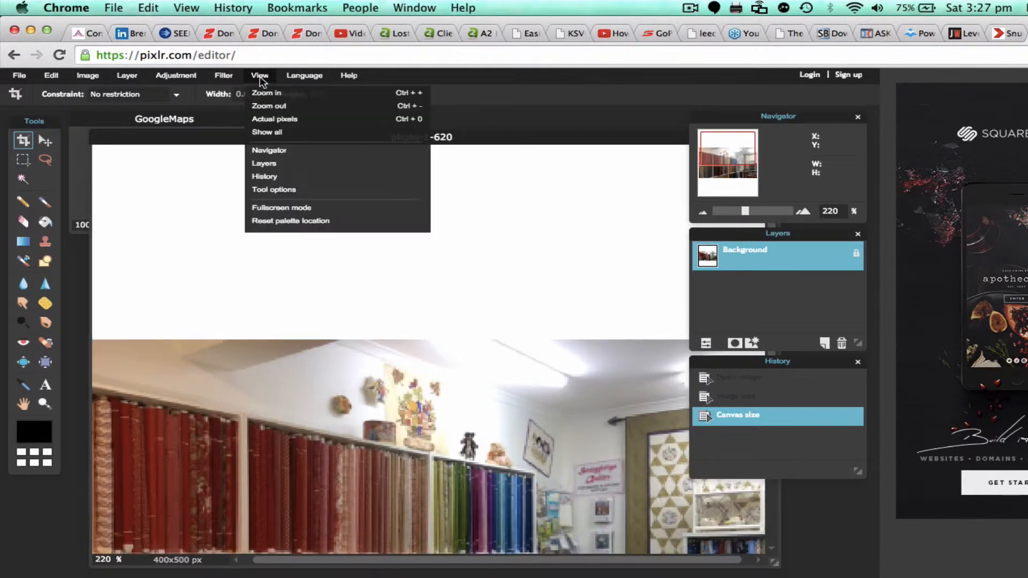
{"action": "left_click", "coordinate": [264, 106]}
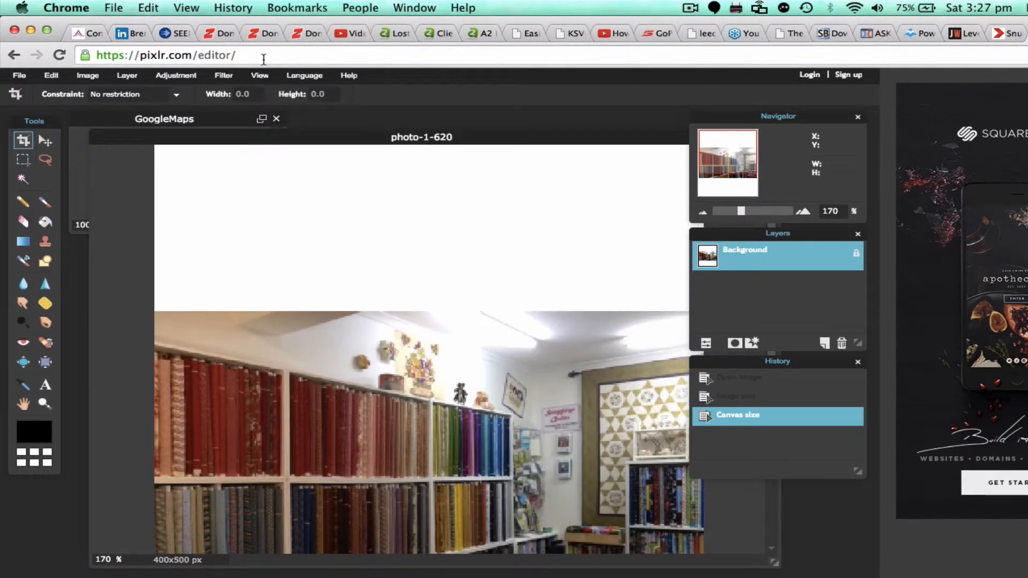
{"action": "left_click", "coordinate": [260, 76]}
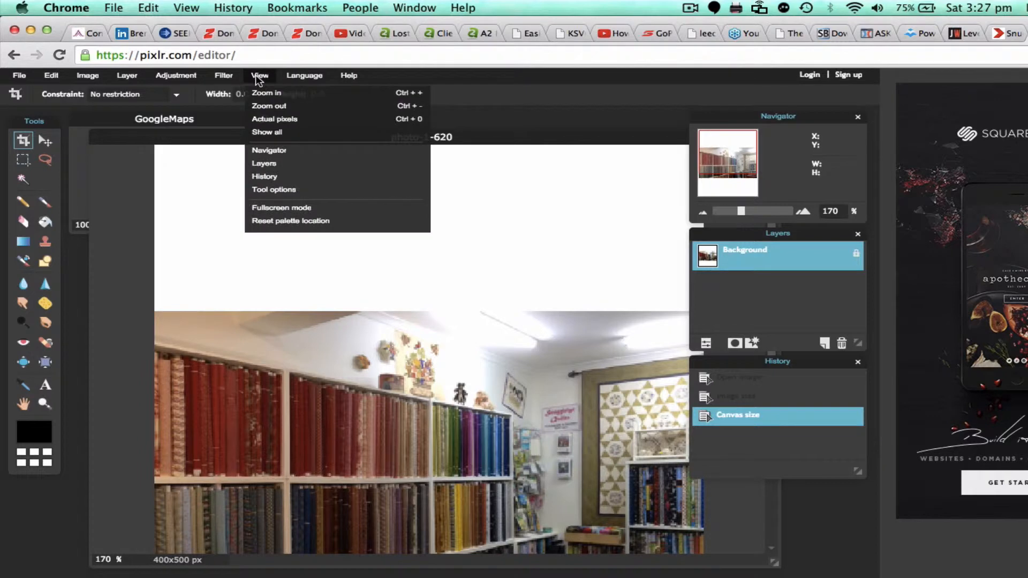
{"action": "left_click", "coordinate": [266, 110]}
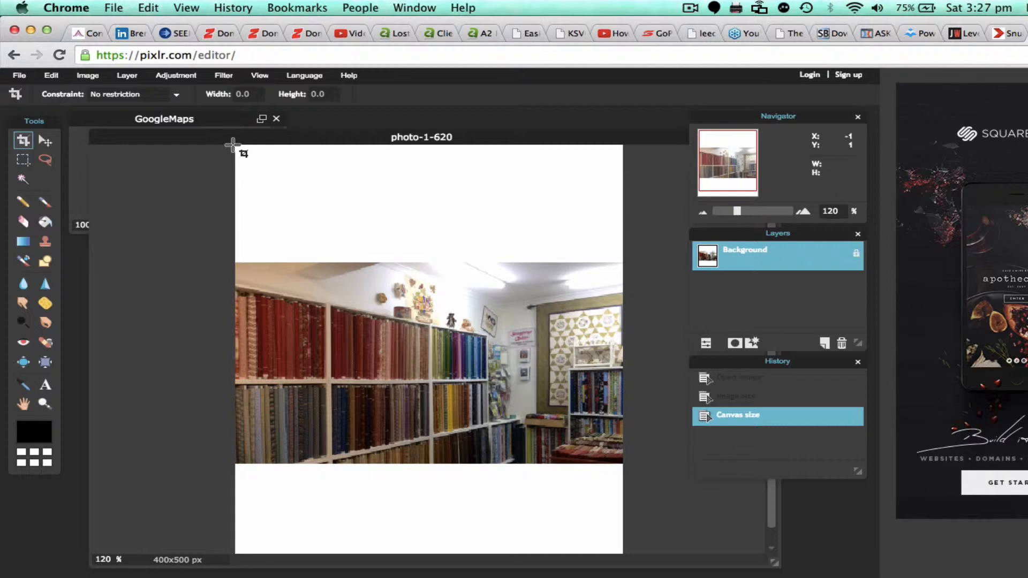
{"action": "left_click_drag", "start_coordinate": [235, 148], "coordinate": [640, 573]}
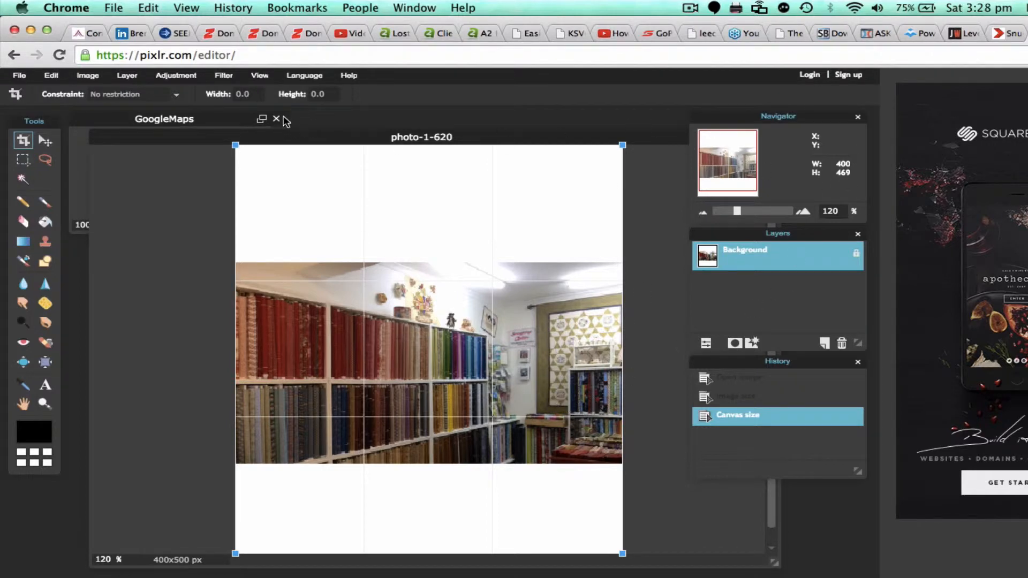
{"action": "left_click", "coordinate": [260, 76]}
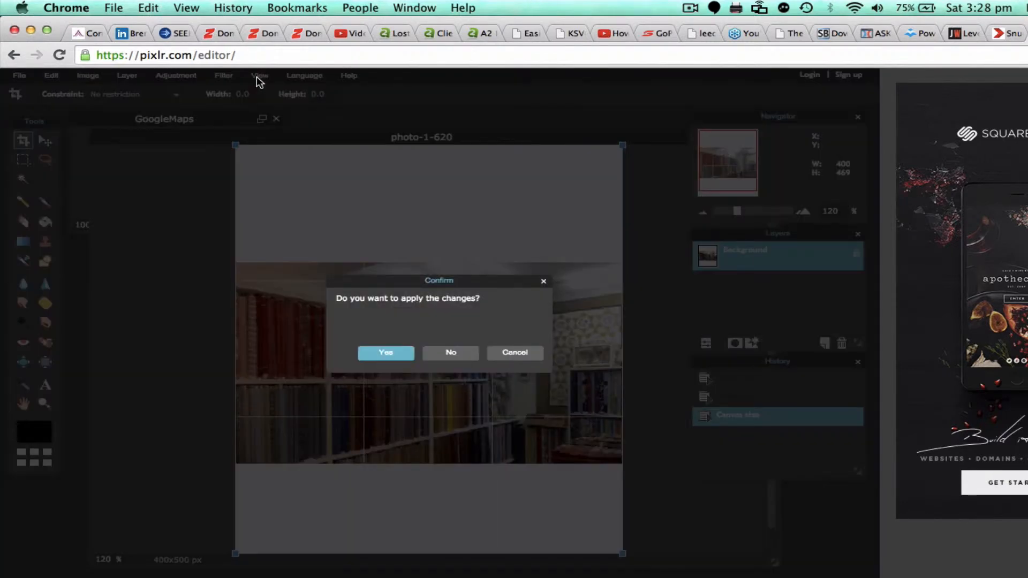
{"action": "left_click", "coordinate": [449, 352]}
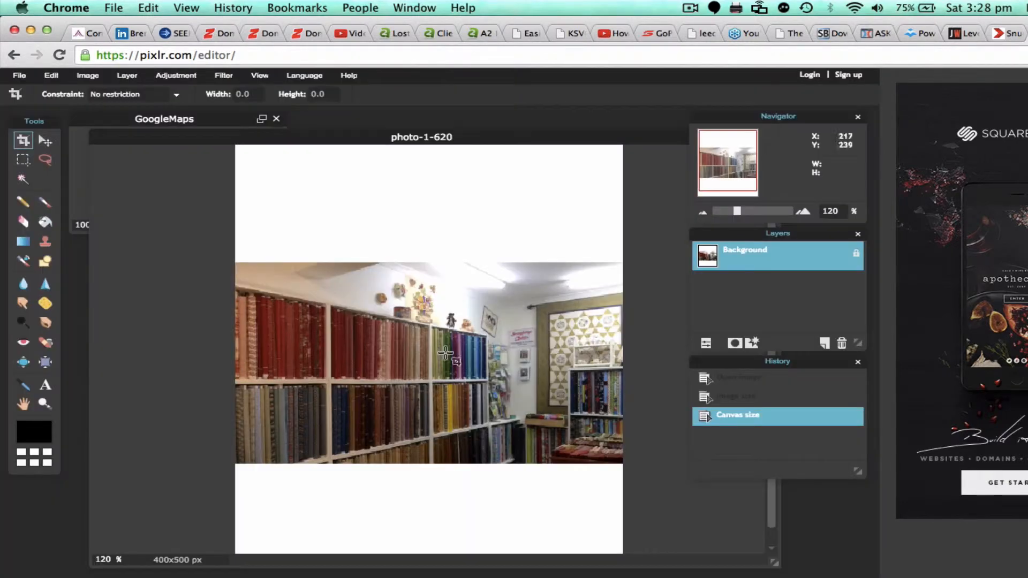
Try to crop the image with a frame covering the full 400 x 500 pixel canvas
{"action": "left_click", "coordinate": [260, 76]}
{"action": "left_click", "coordinate": [273, 106]}
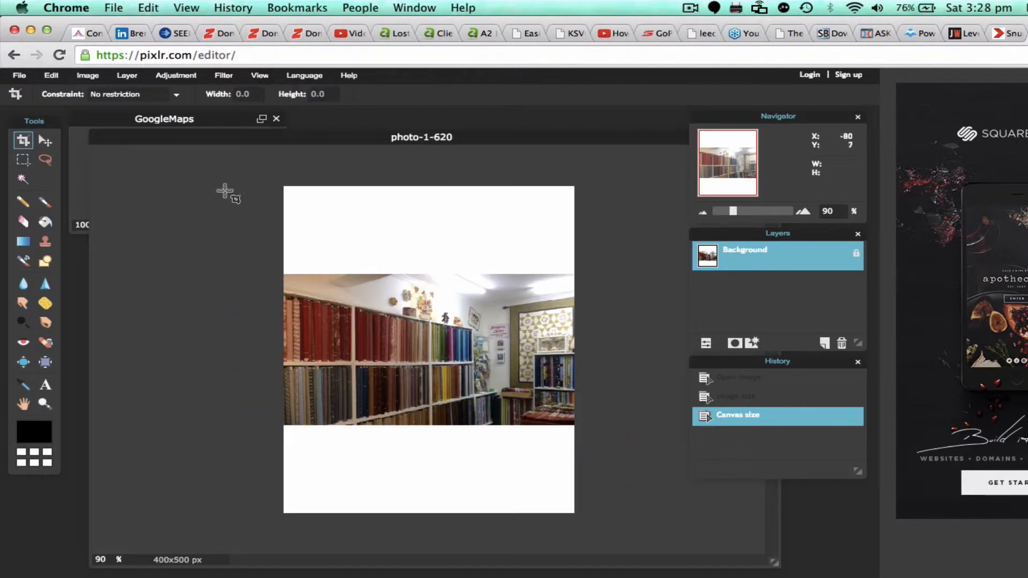
{"action": "left_click_drag", "start_coordinate": [268, 167], "coordinate": [609, 535]}
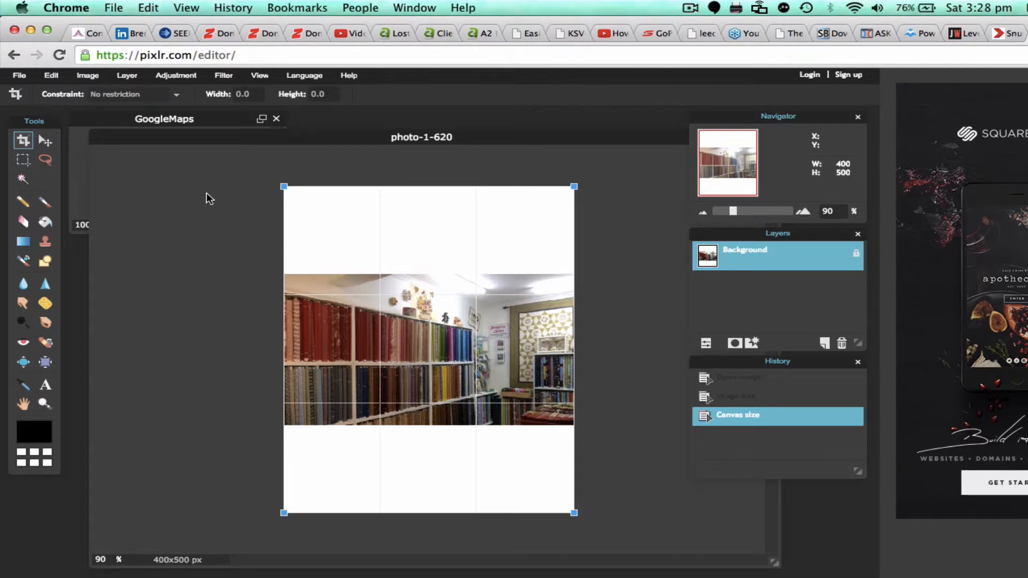
{"action": "left_click", "coordinate": [255, 167]}
{"action": "key", "text": "Return"}
Select the full 400 x 233 pixel photo area with the rectangular Marquee tool and crop the image to it
{"action": "left_click", "coordinate": [23, 160]}
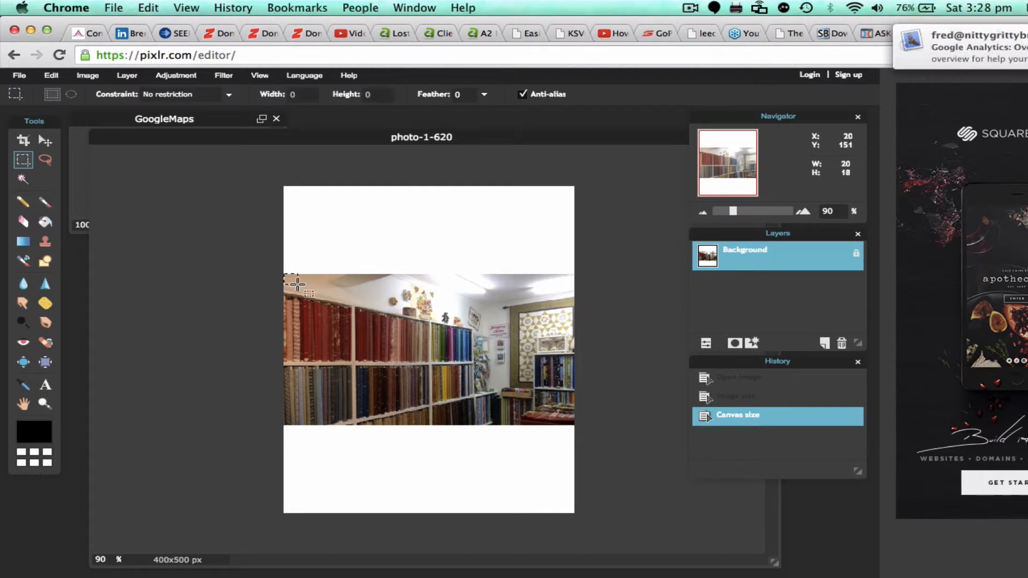
{"action": "left_click_drag", "start_coordinate": [284, 274], "coordinate": [584, 427]}
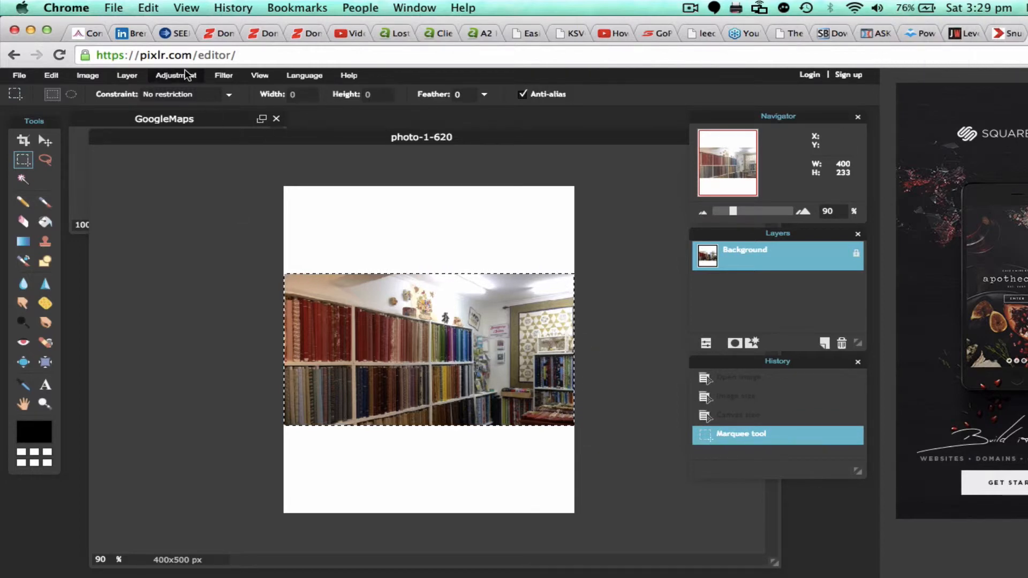
{"action": "left_click", "coordinate": [87, 75]}
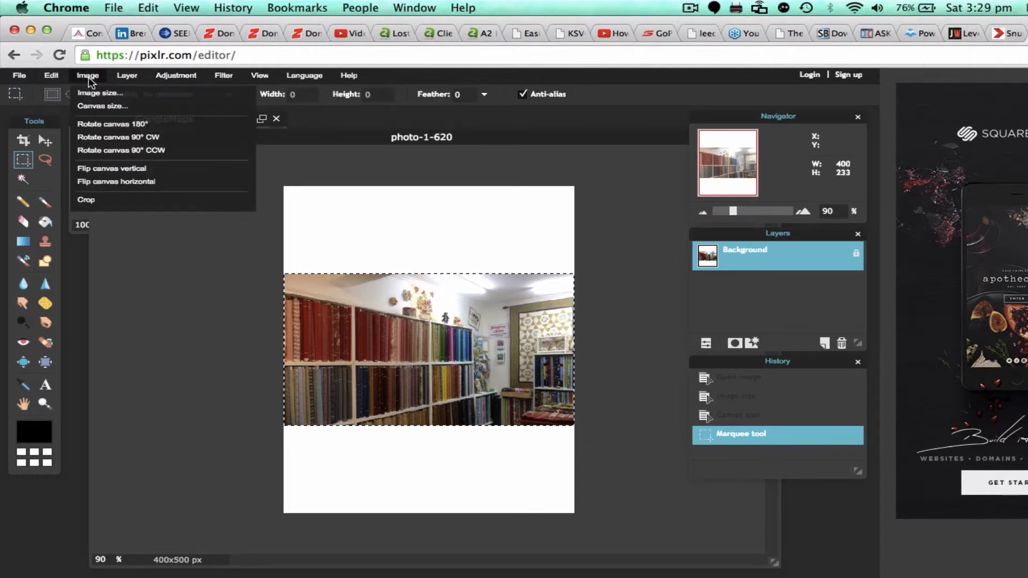
{"action": "left_click", "coordinate": [86, 200]}
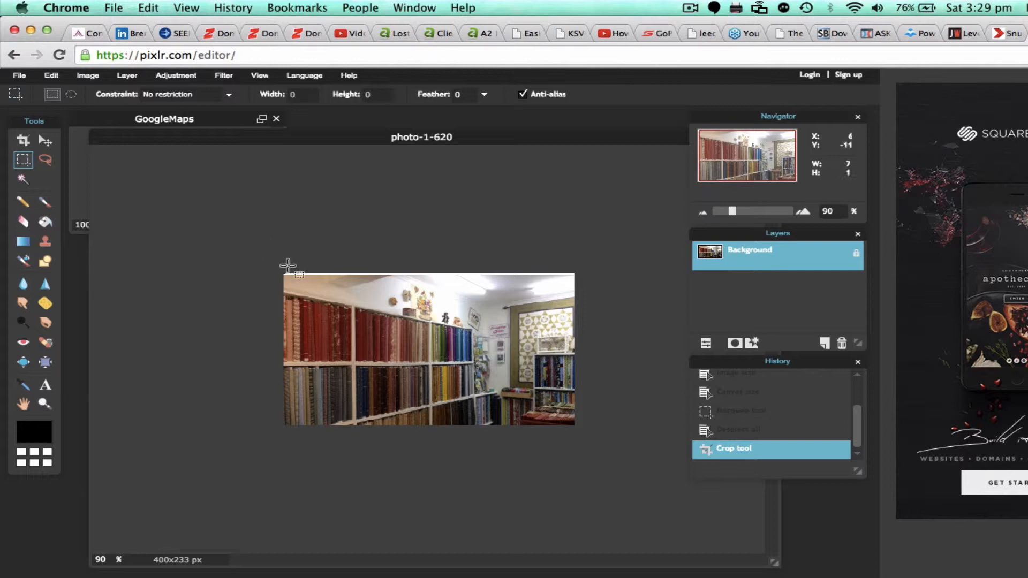
{"action": "left_click_drag", "start_coordinate": [285, 267], "coordinate": [475, 436]}
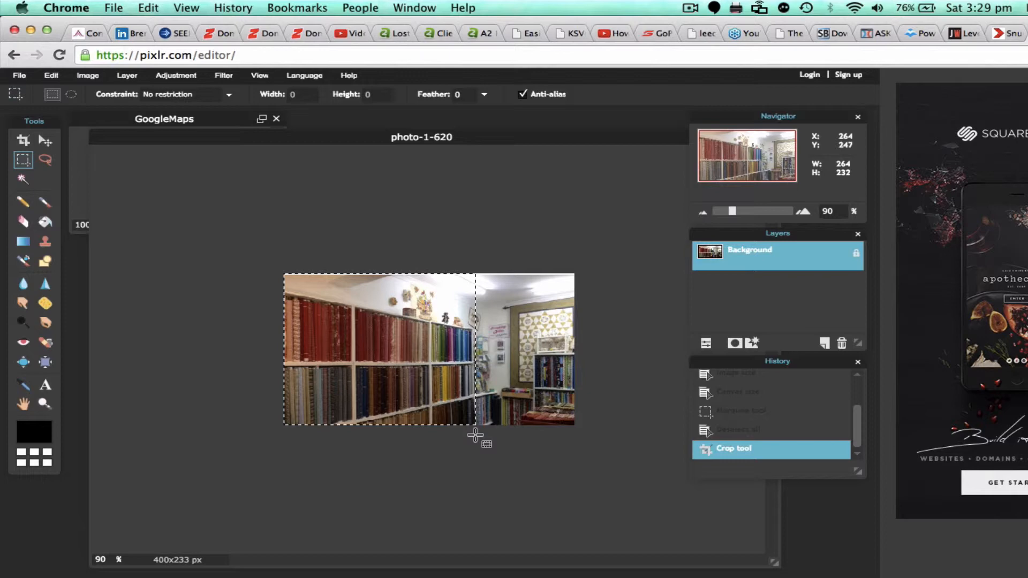
{"action": "left_click_drag", "start_coordinate": [475, 436], "coordinate": [473, 435]}
{"action": "left_click", "coordinate": [252, 266]}
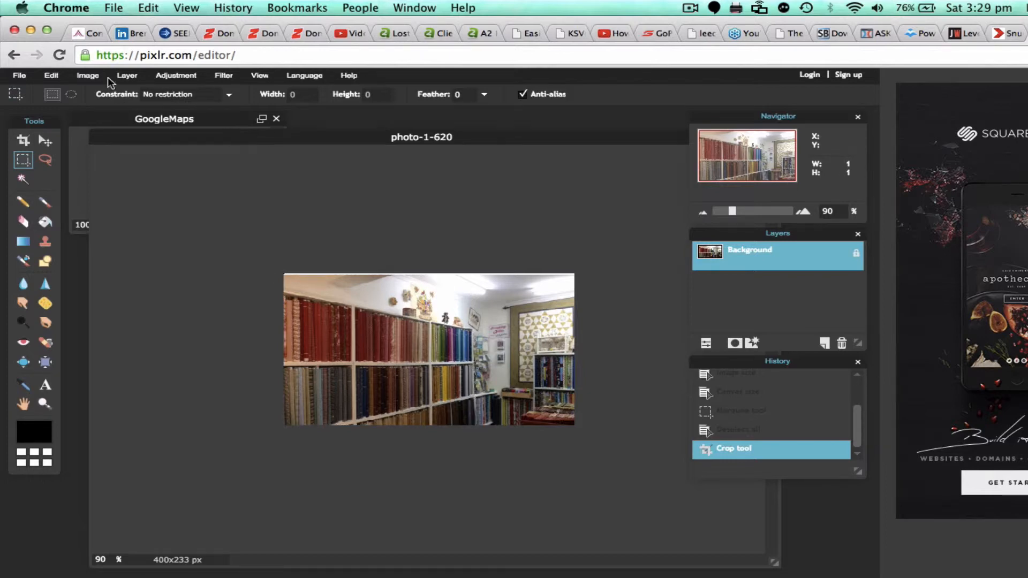
Prepare to save the cropped photo as a JPEG, trying quality 100 and settling on 90
{"action": "left_click", "coordinate": [20, 79]}
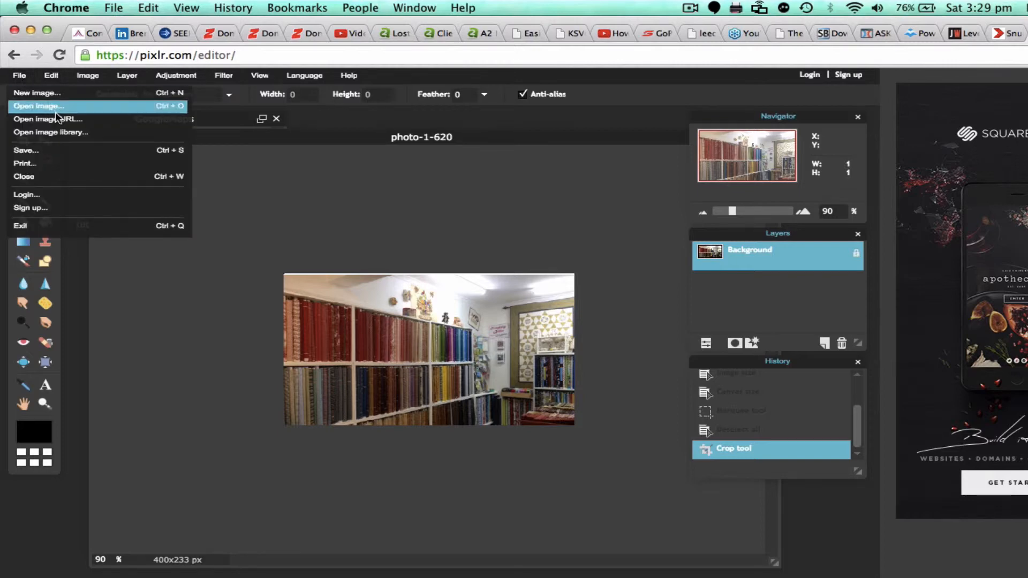
{"action": "left_click", "coordinate": [25, 150]}
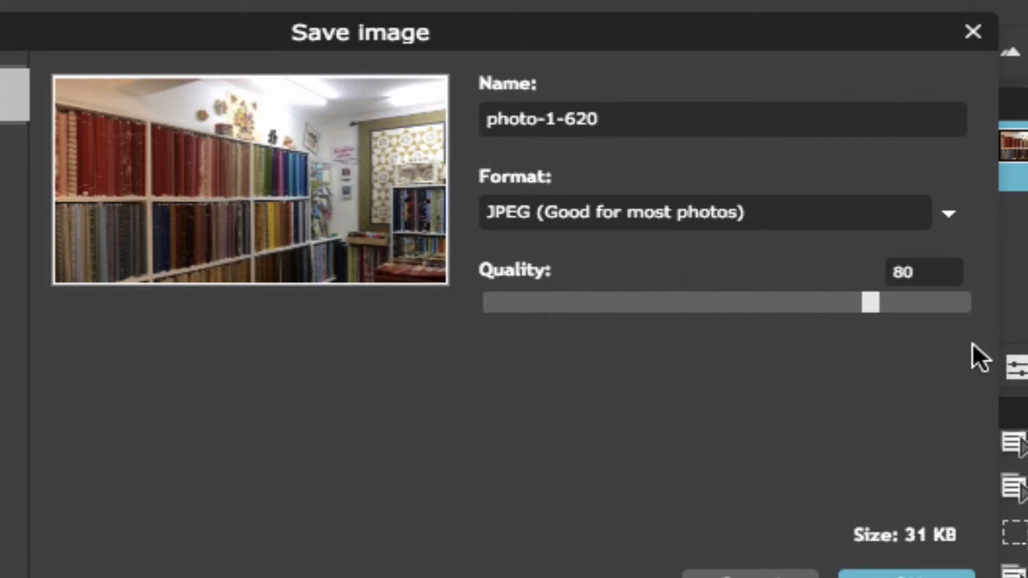
{"action": "left_click_drag", "start_coordinate": [870, 307], "coordinate": [968, 308]}
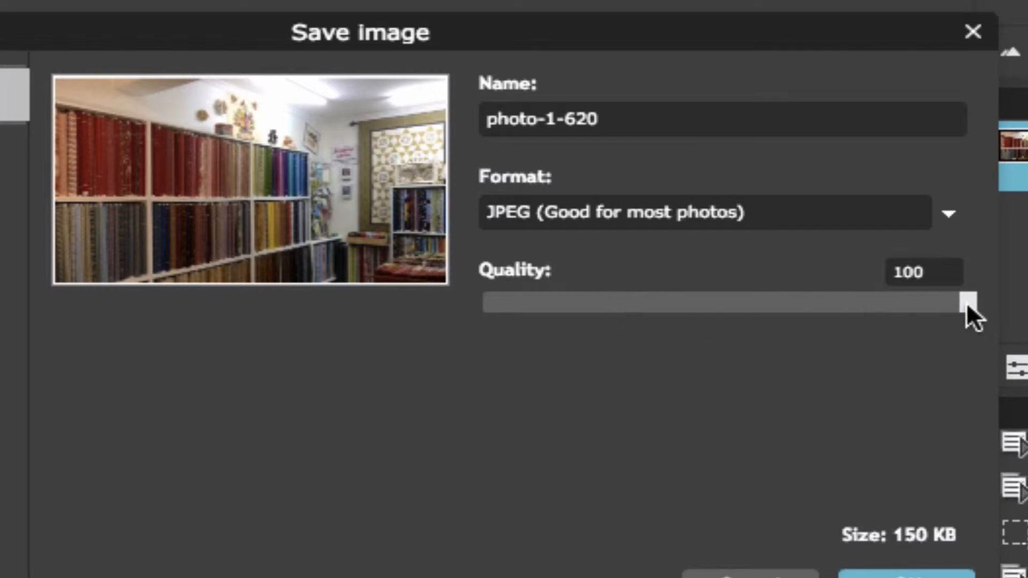
{"action": "left_click_drag", "start_coordinate": [967, 304], "coordinate": [934, 302]}
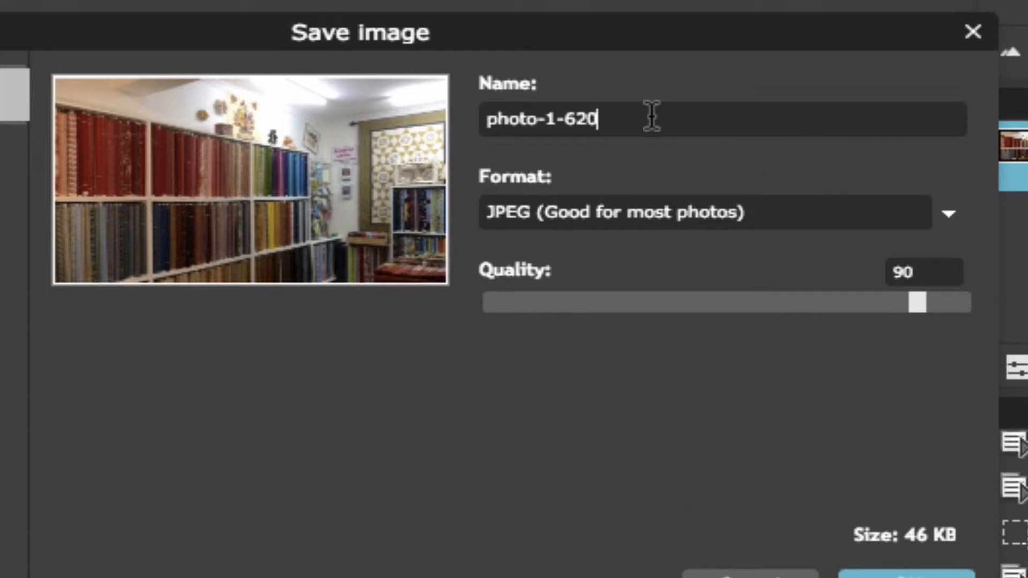
Try to save the image as photo-1-620 in the computer's Pictures folder, and cancel the save
{"action": "left_click_drag", "start_coordinate": [652, 115], "coordinate": [482, 115]}
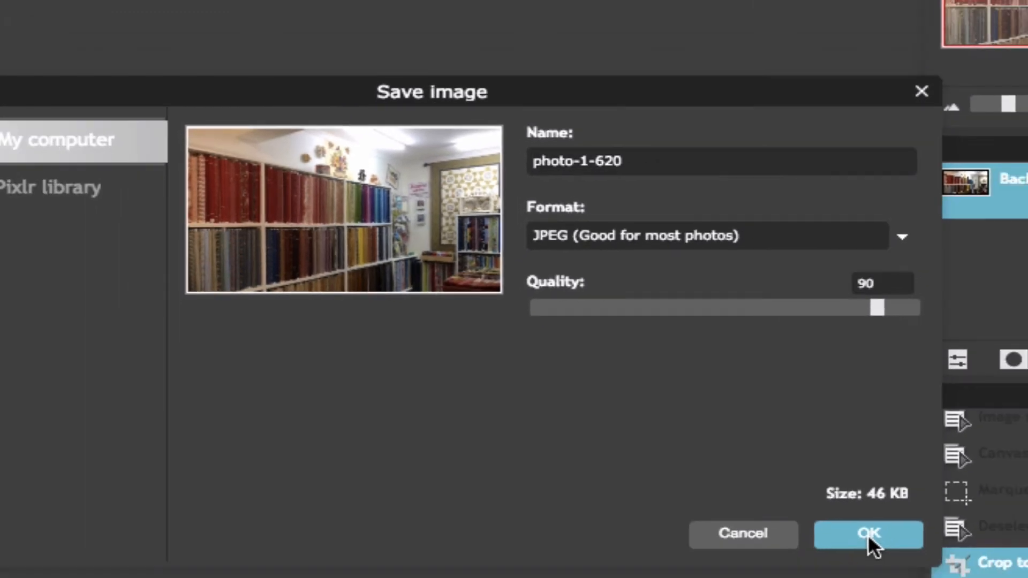
{"action": "left_click", "coordinate": [869, 535]}
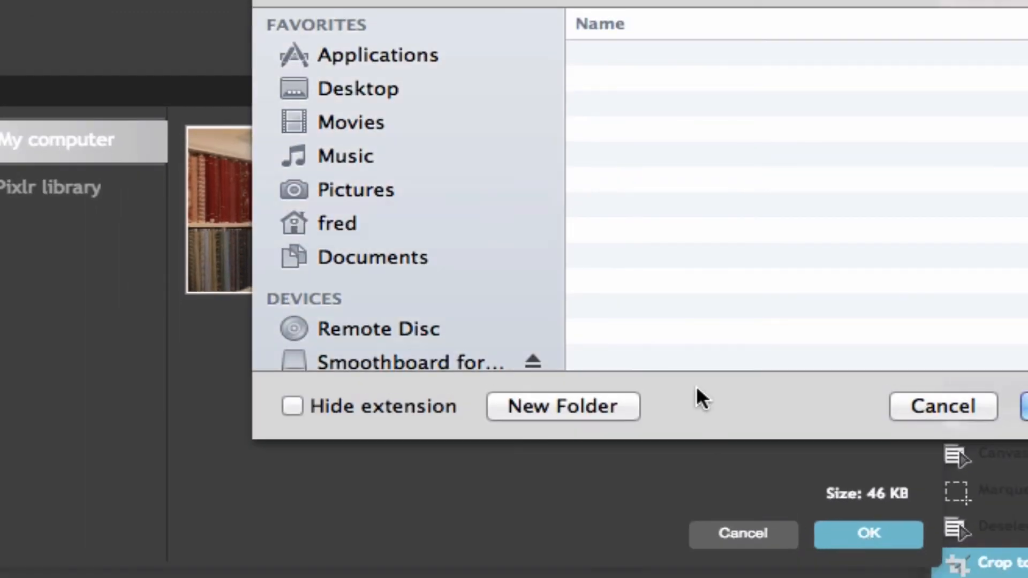
{"action": "left_click", "coordinate": [530, 190]}
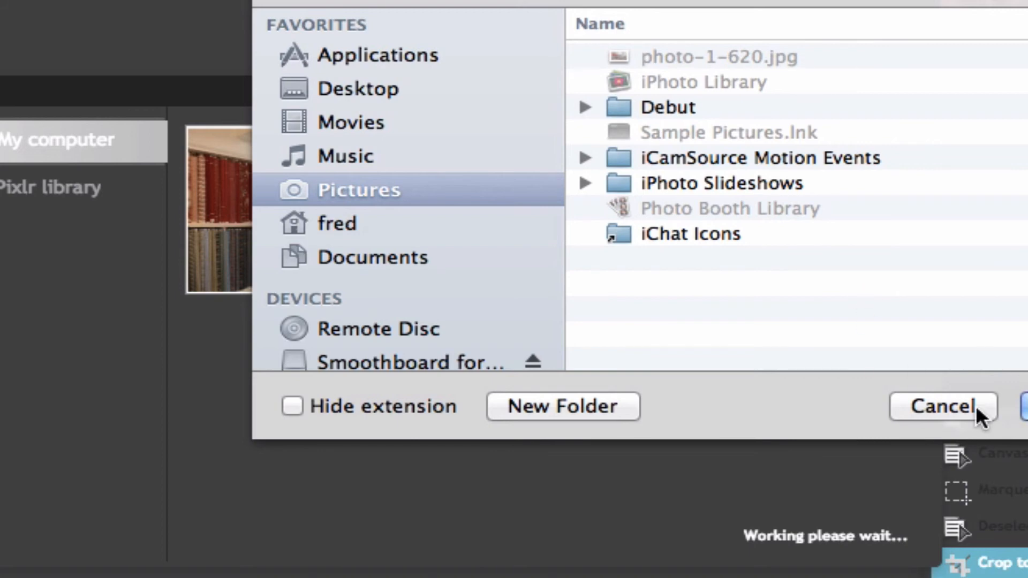
{"action": "left_click", "coordinate": [952, 405]}
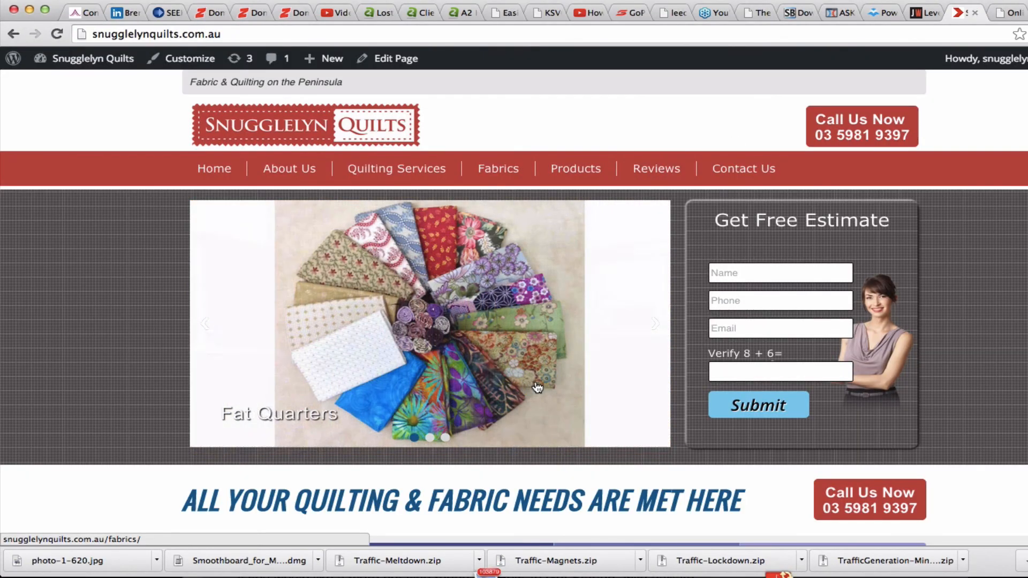
Switch to the Snugglelyn Quilts website and examine the images on its home page down to the footer
{"action": "scroll", "coordinate": [538, 387], "scroll_direction": "down", "scroll_amount": 8}
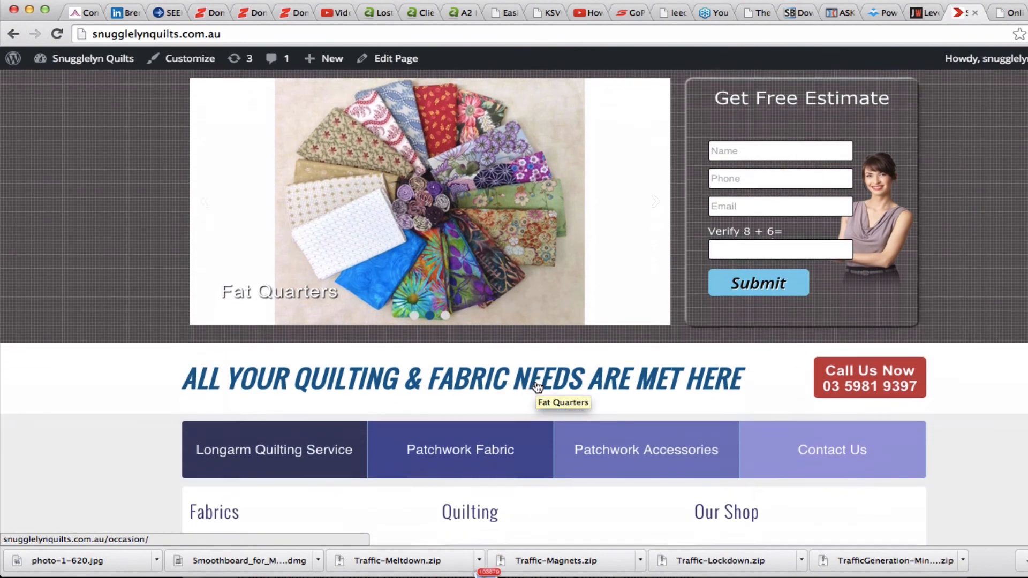
{"action": "scroll", "coordinate": [538, 386], "scroll_direction": "down", "scroll_amount": 6}
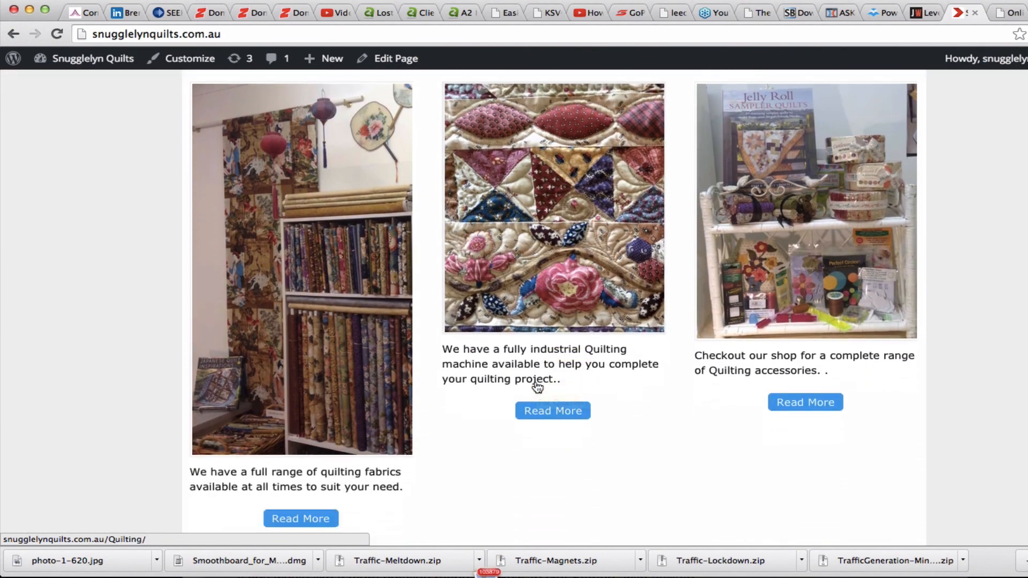
{"action": "scroll", "coordinate": [536, 382], "scroll_direction": "down", "scroll_amount": 8}
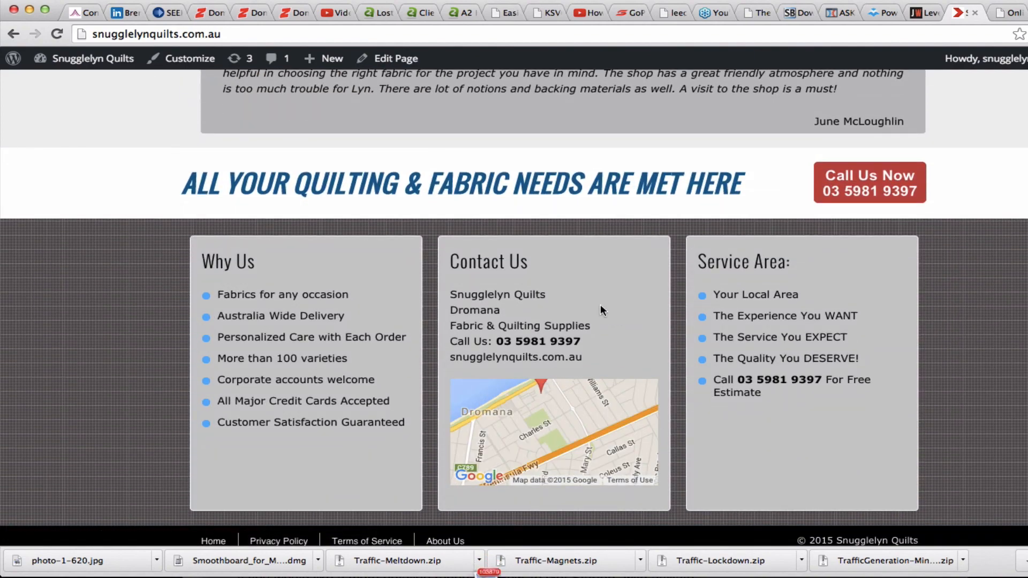
{"action": "scroll", "coordinate": [600, 305], "scroll_direction": "up", "scroll_amount": 8}
{"action": "scroll", "coordinate": [600, 310], "scroll_direction": "up", "scroll_amount": 10}
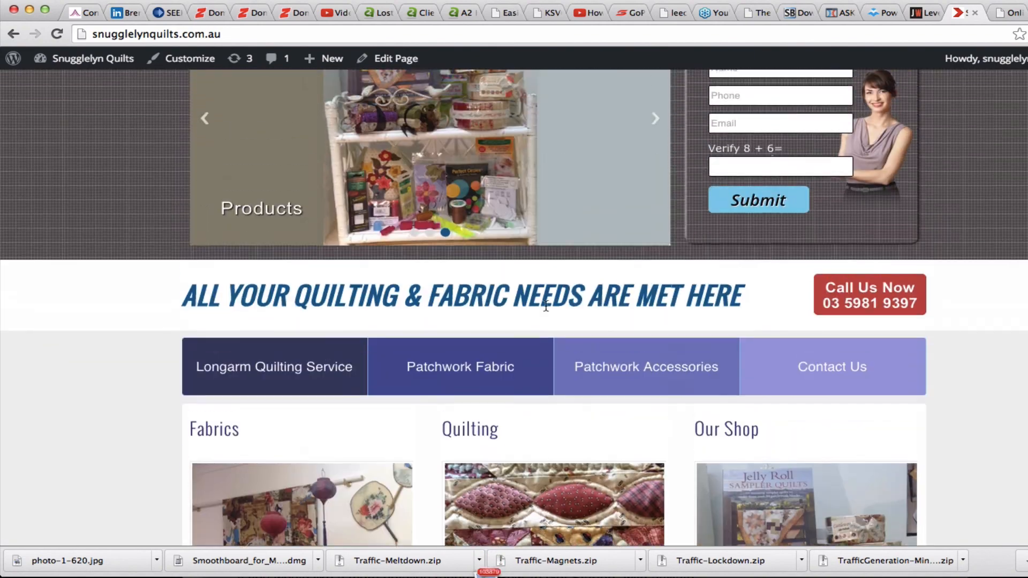